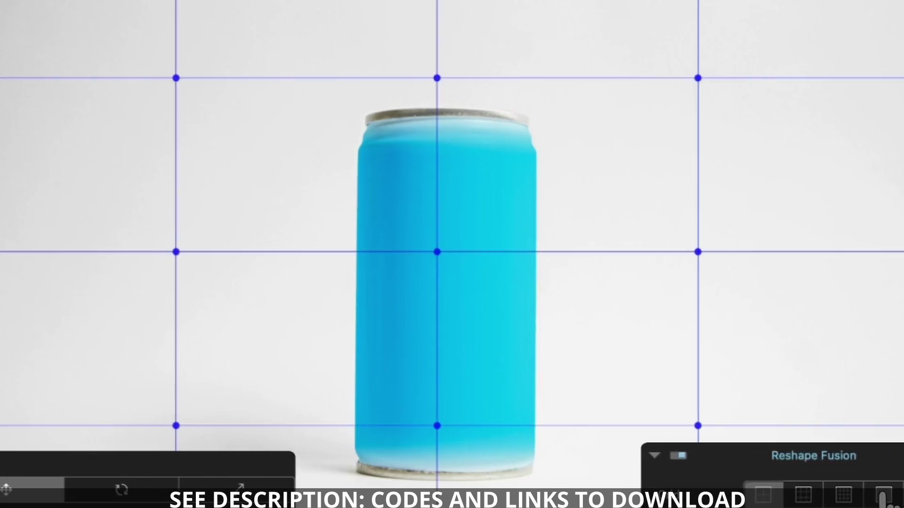
- Switch Reshape to the densest grid and rotate the can's left and right edges
{"action": "left_click", "coordinate": [870, 496]}
{"action": "left_click", "coordinate": [124, 489]}
{"action": "left_click_drag", "start_coordinate": [333, 244], "coordinate": [382, 346]}
{"action": "left_click_drag", "start_coordinate": [394, 240], "coordinate": [408, 255]}
{"action": "scroll", "coordinate": [356, 296], "scroll_direction": "up", "scroll_amount": 3}
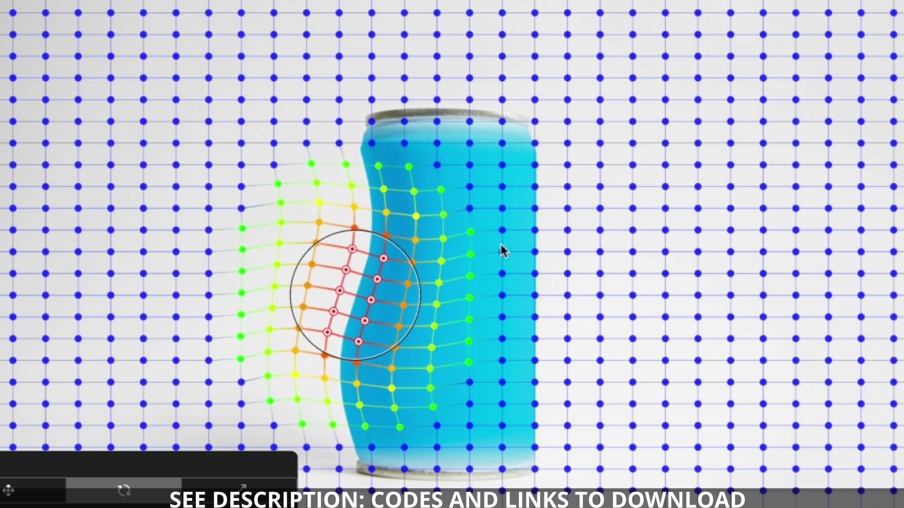
{"action": "left_click_drag", "start_coordinate": [497, 245], "coordinate": [546, 370]}
{"action": "left_click_drag", "start_coordinate": [555, 242], "coordinate": [533, 226]}
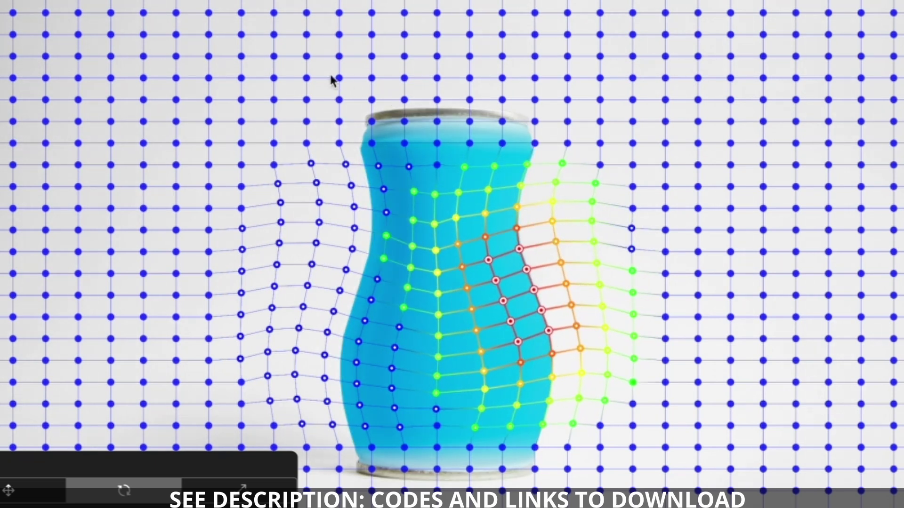
- Stretch the can's top upward, narrow it into a neck, and pull the lower body down
{"action": "left_click_drag", "start_coordinate": [319, 66], "coordinate": [571, 208]}
{"action": "left_click_drag", "start_coordinate": [436, 121], "coordinate": [437, 75]}
{"action": "key", "text": "s"}
{"action": "left_click_drag", "start_coordinate": [585, 94], "coordinate": [555, 91]}
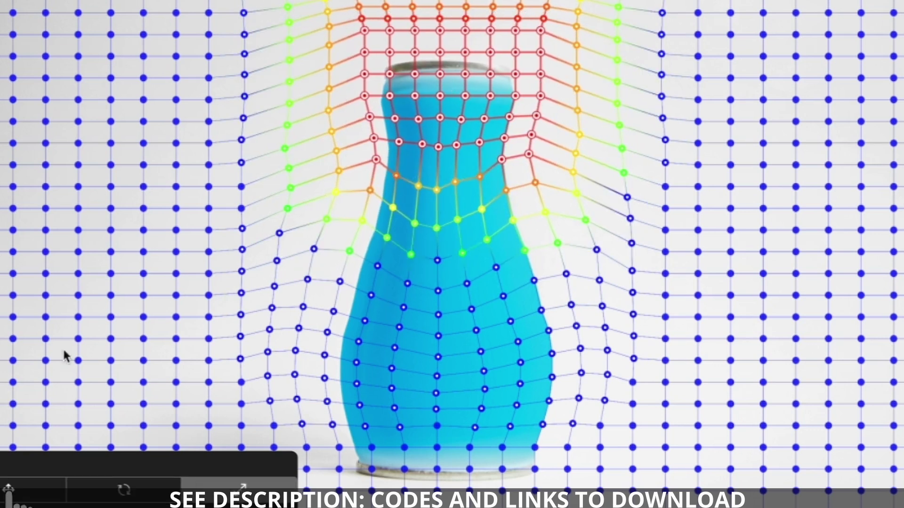
{"action": "left_click_drag", "start_coordinate": [62, 350], "coordinate": [640, 489]}
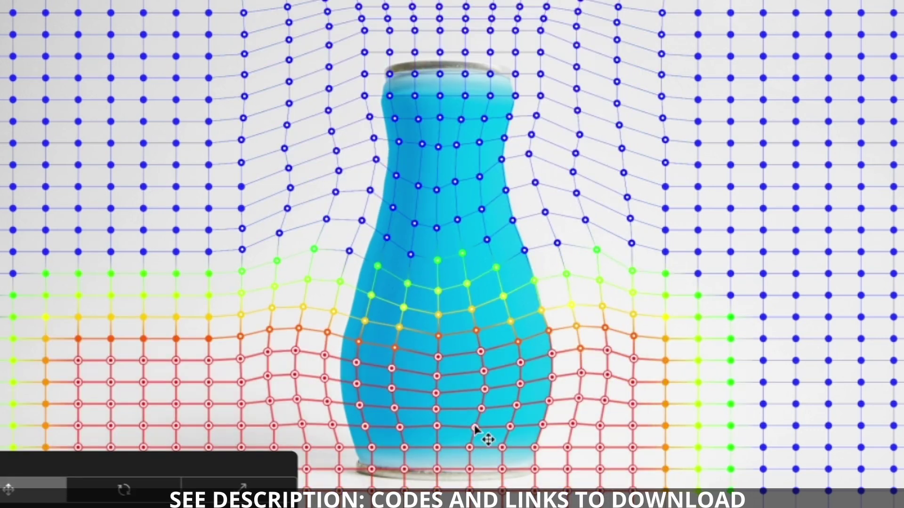
{"action": "left_click_drag", "start_coordinate": [474, 428], "coordinate": [475, 462]}
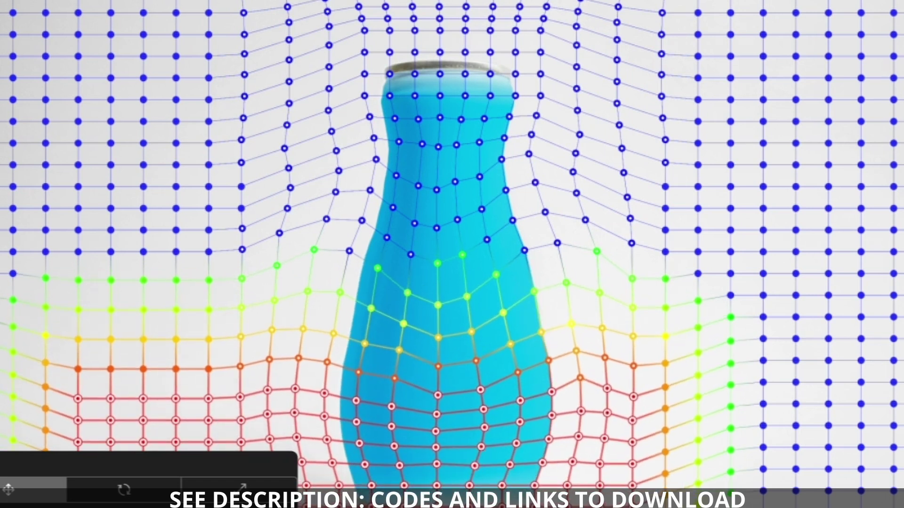
{"action": "scroll", "coordinate": [452, 254], "scroll_direction": "up", "scroll_amount": 5}
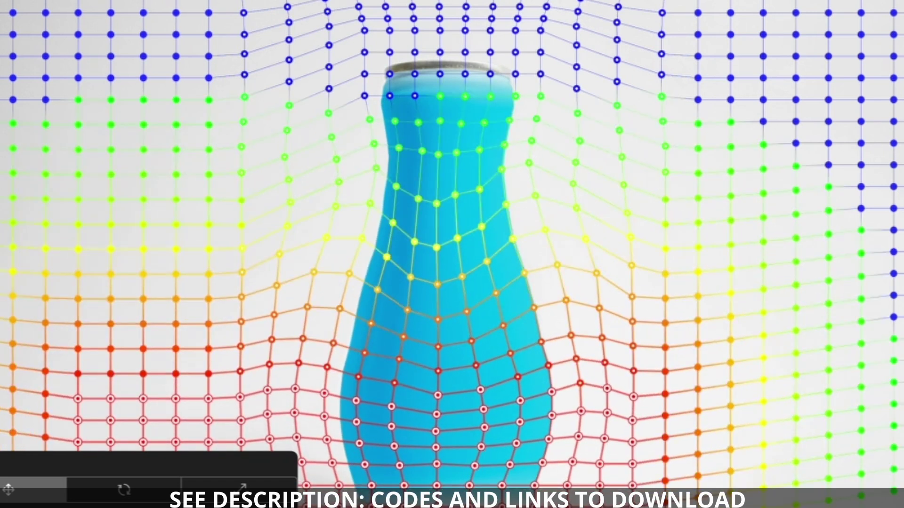
{"action": "scroll", "coordinate": [452, 254], "scroll_direction": "down", "scroll_amount": 4}
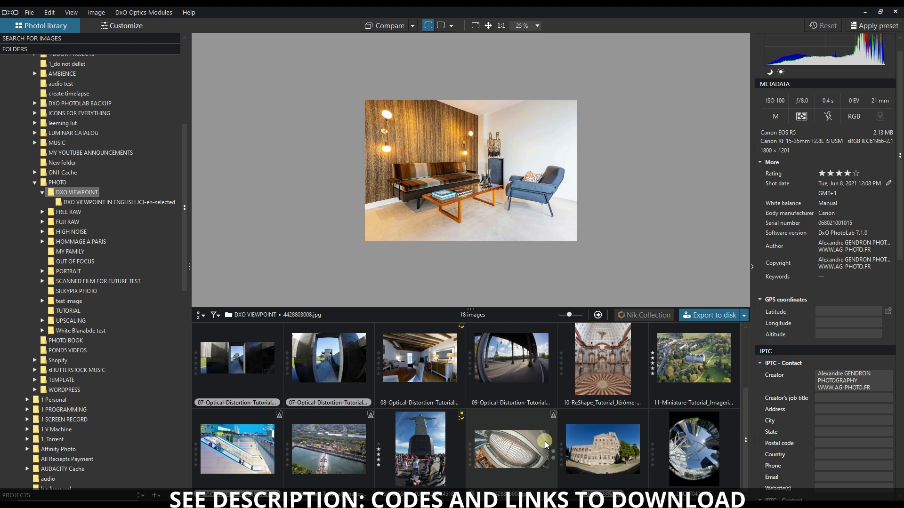
- Select DSC_7040.NEF in the filmstrip and fit the whole image in the viewer
{"action": "left_click", "coordinate": [689, 451]}
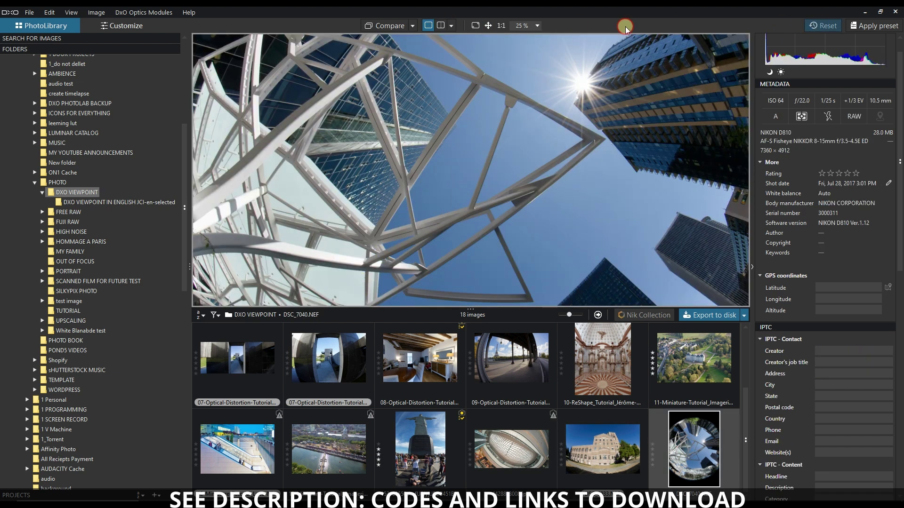
{"action": "left_click", "coordinate": [436, 157]}
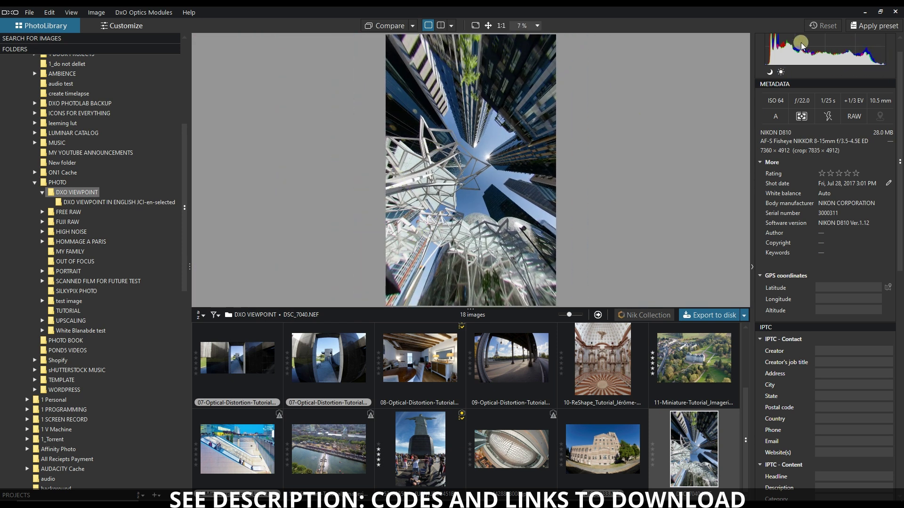
- In Customize's Geometry palette, toggle Distortion off and back on to compare with the original fisheye
{"action": "left_click", "coordinate": [113, 26]}
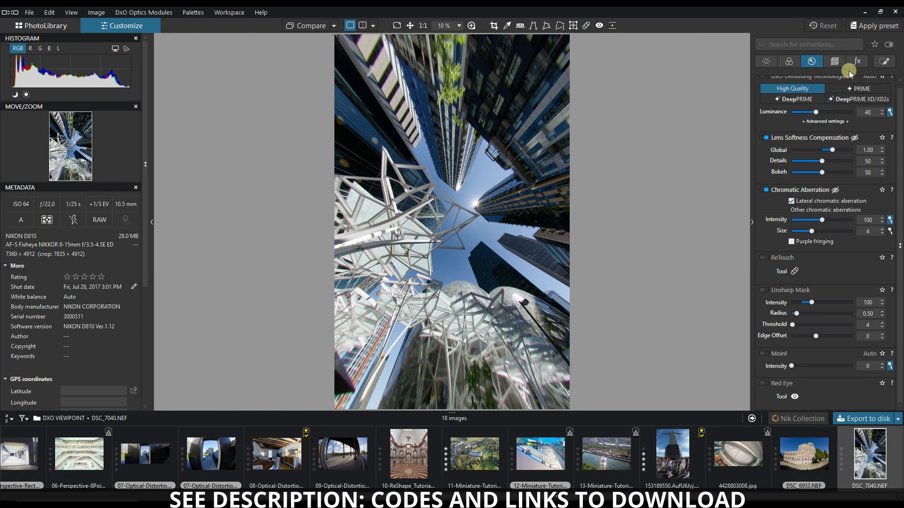
{"action": "left_click", "coordinate": [838, 62]}
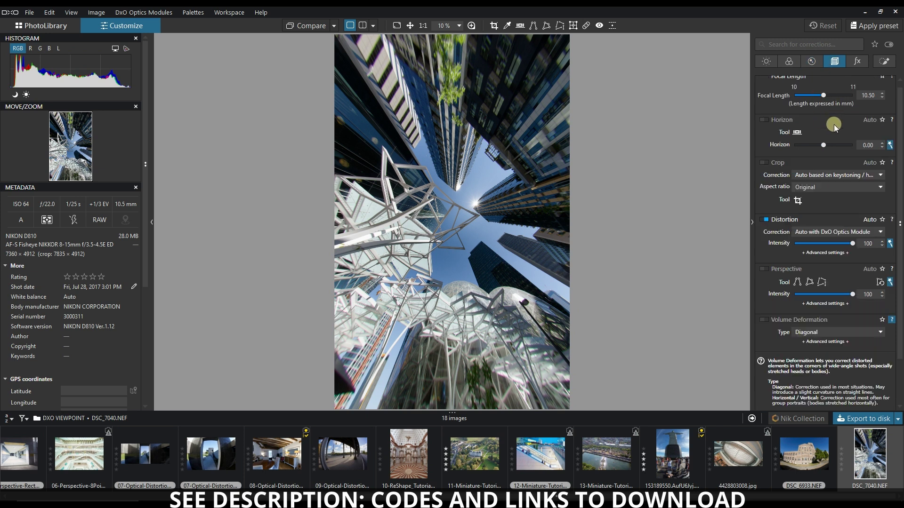
{"action": "left_click", "coordinate": [764, 220]}
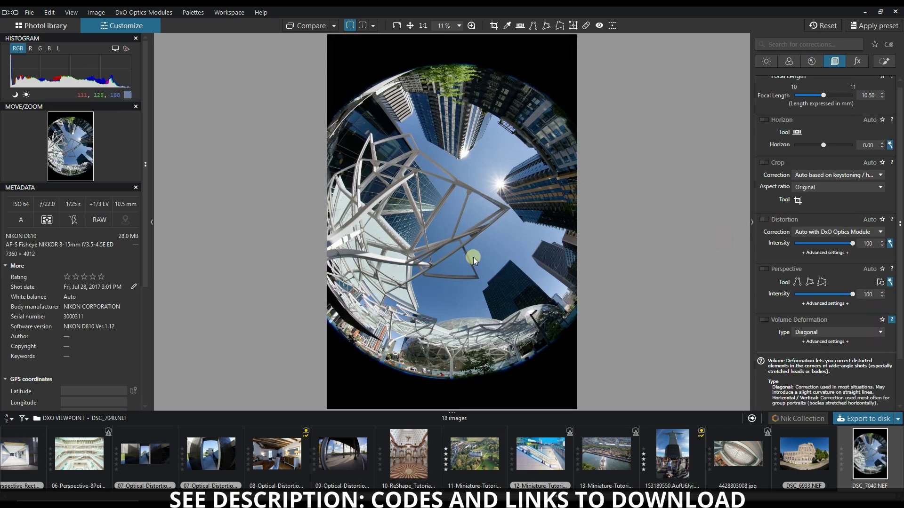
{"action": "left_click", "coordinate": [765, 220]}
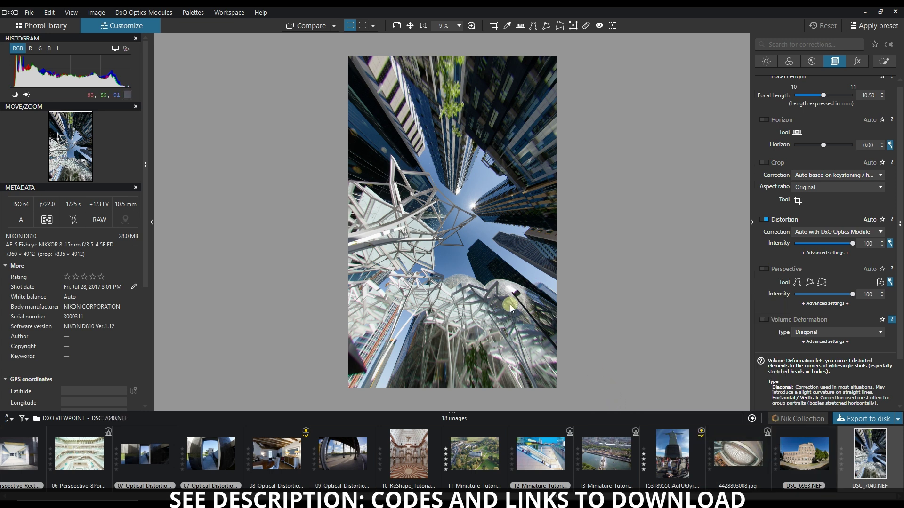
- Open DSC_6933.NEF and enable Distortion correction to flatten it into a wide image
{"action": "left_click", "coordinate": [802, 452]}
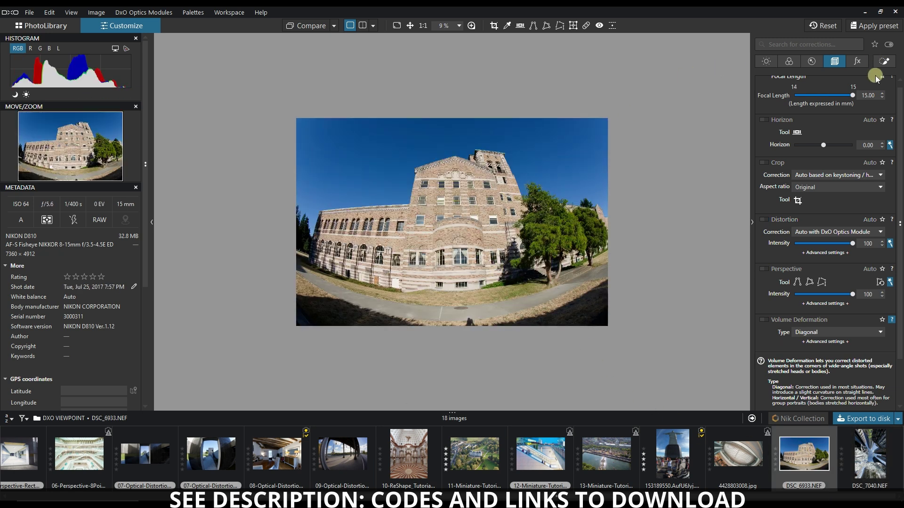
{"action": "left_click", "coordinate": [763, 219]}
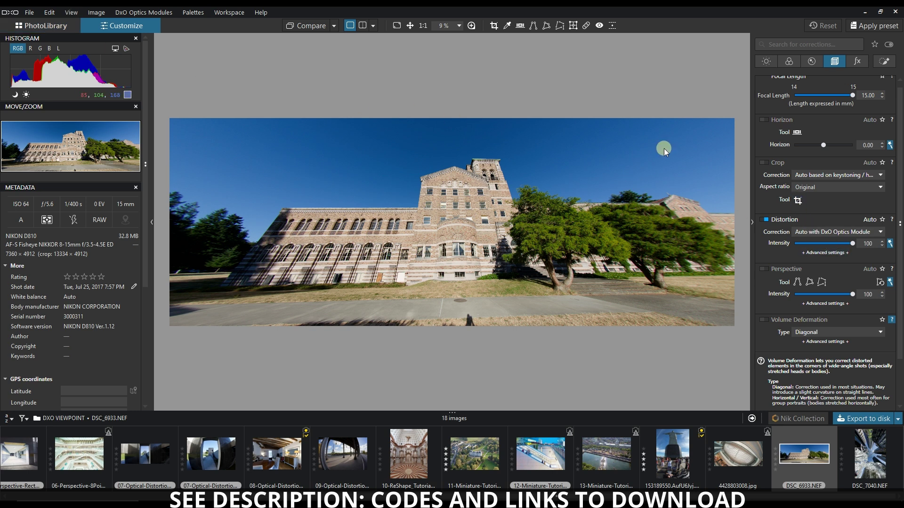
- Show the About DxO PhotoLab splash from the Help menu, then dismiss it
{"action": "left_click", "coordinate": [261, 12]}
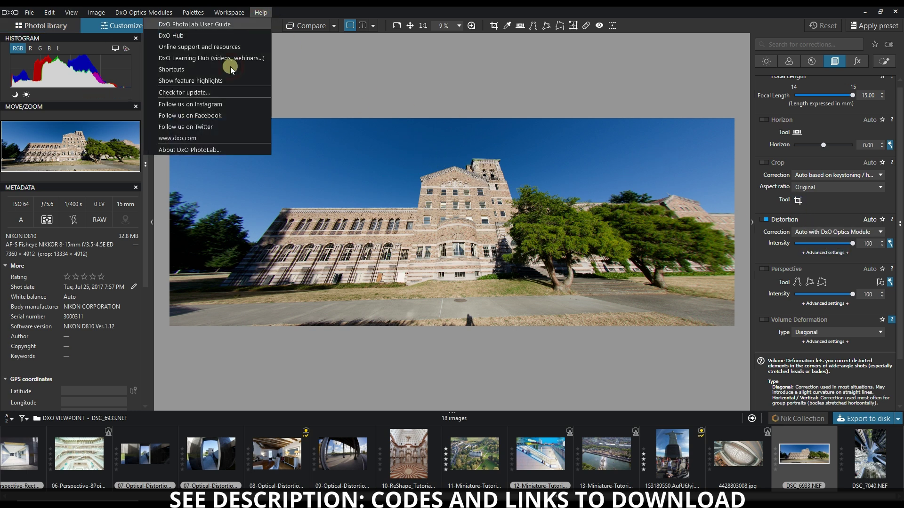
{"action": "left_click", "coordinate": [204, 150]}
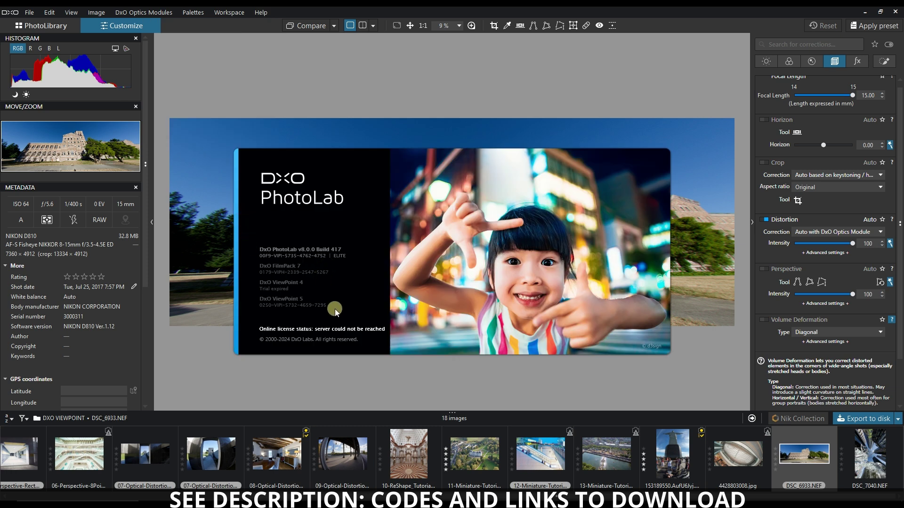
{"action": "left_click", "coordinate": [720, 9]}
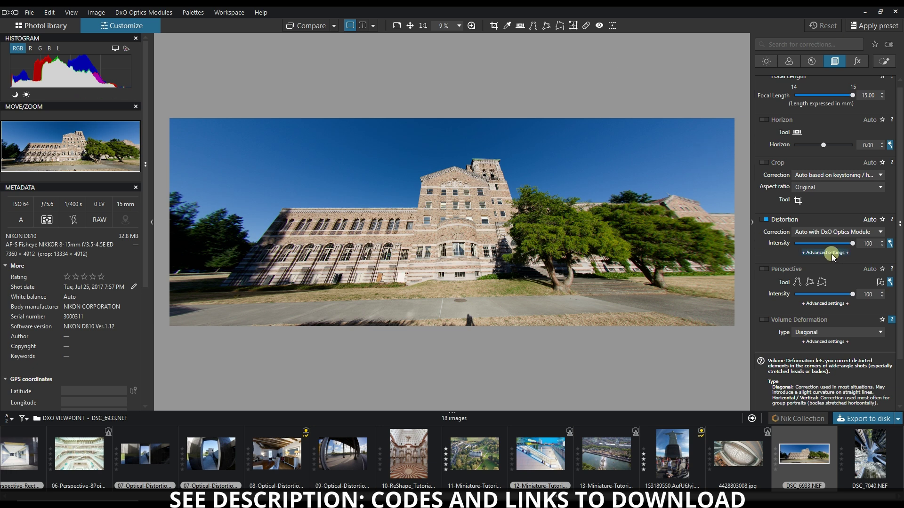
- Enable Perspective correction and Crop (Auto based on keystoning) for DSC_6933.NEF
{"action": "left_click", "coordinate": [765, 270]}
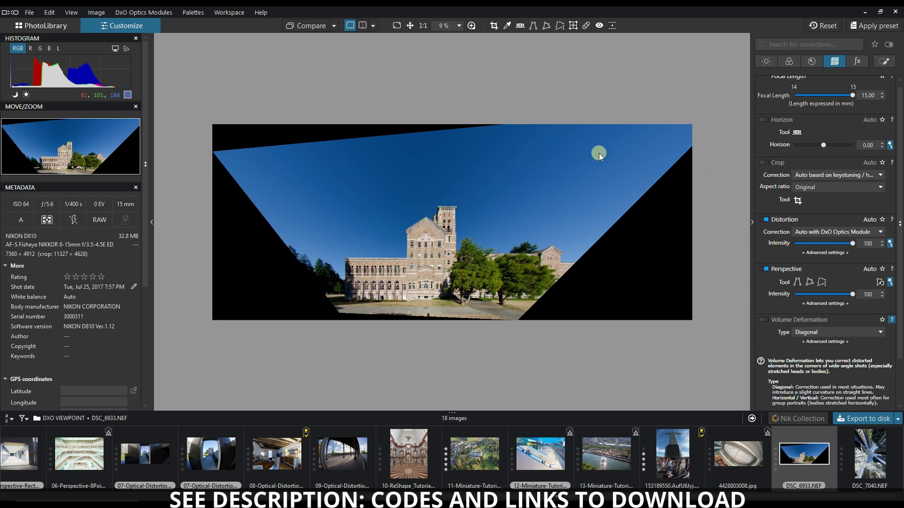
{"action": "left_click", "coordinate": [765, 163]}
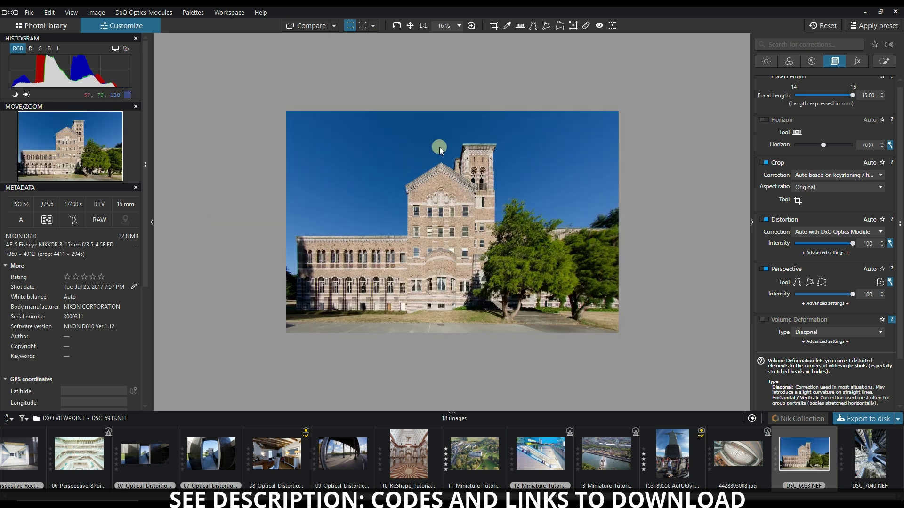
{"action": "left_click", "coordinate": [367, 26]}
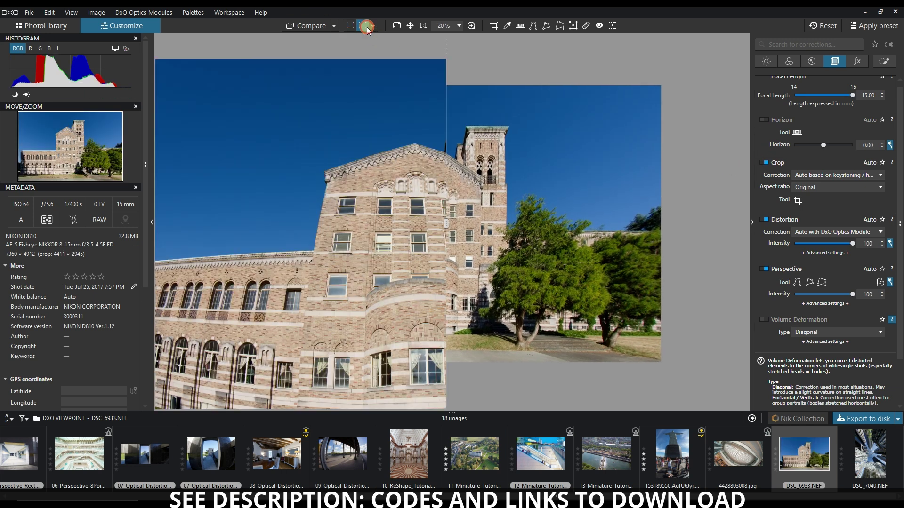
{"action": "scroll", "coordinate": [444, 247], "scroll_direction": "down", "scroll_amount": 2}
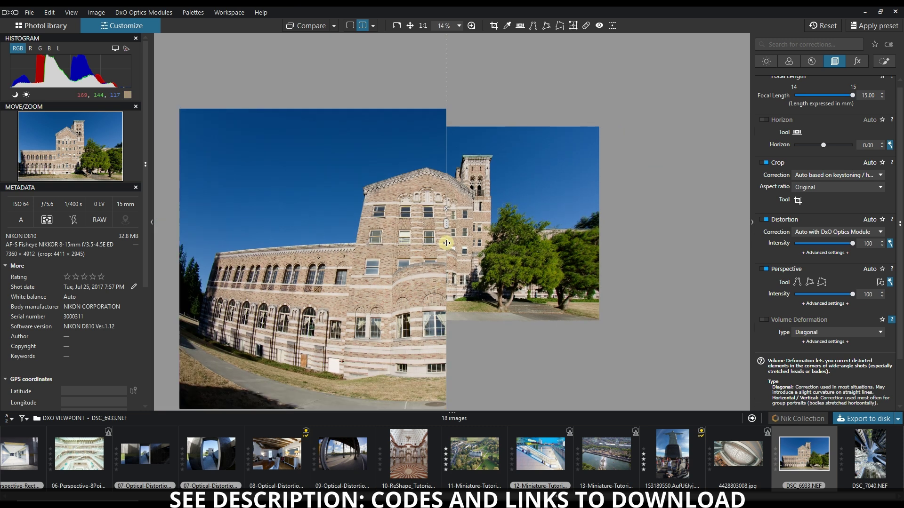
{"action": "left_click_drag", "start_coordinate": [448, 243], "coordinate": [677, 239]}
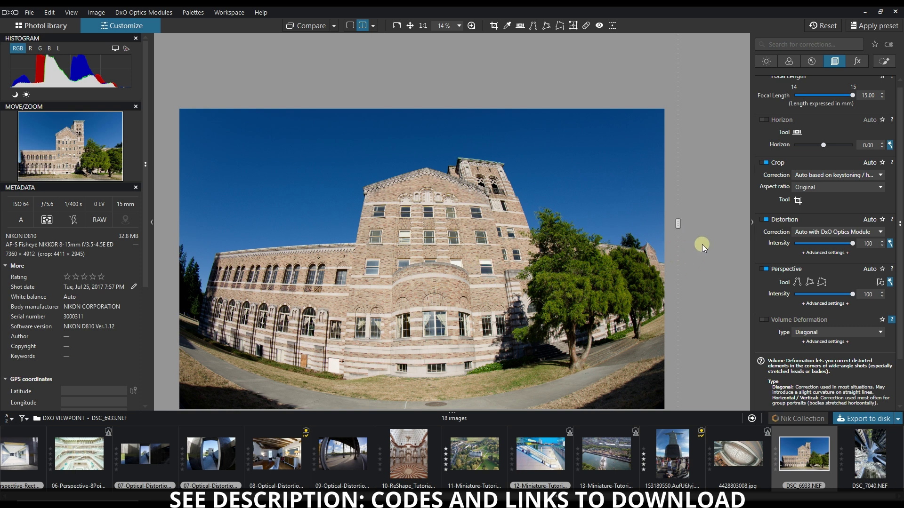
{"action": "left_click_drag", "start_coordinate": [680, 226], "coordinate": [712, 254]}
{"action": "scroll", "coordinate": [612, 247], "scroll_direction": "up", "scroll_amount": 3}
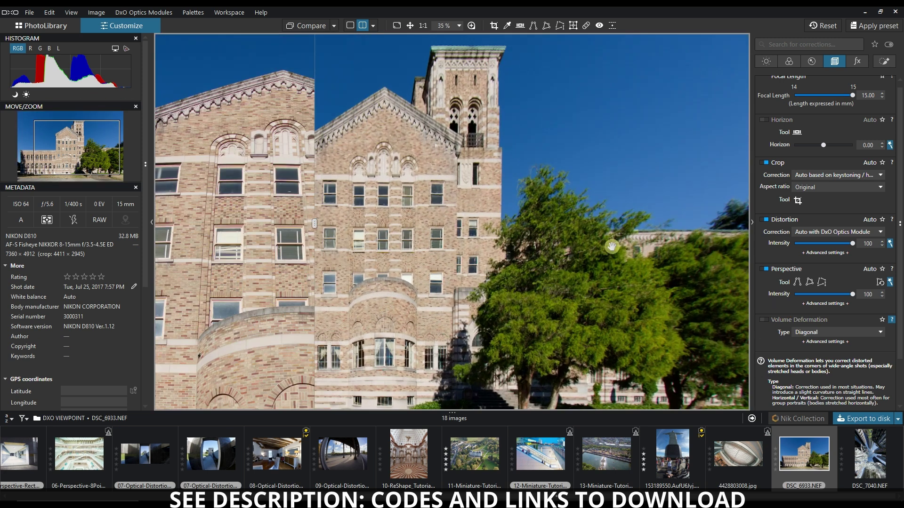
{"action": "left_click_drag", "start_coordinate": [666, 311], "coordinate": [640, 252]}
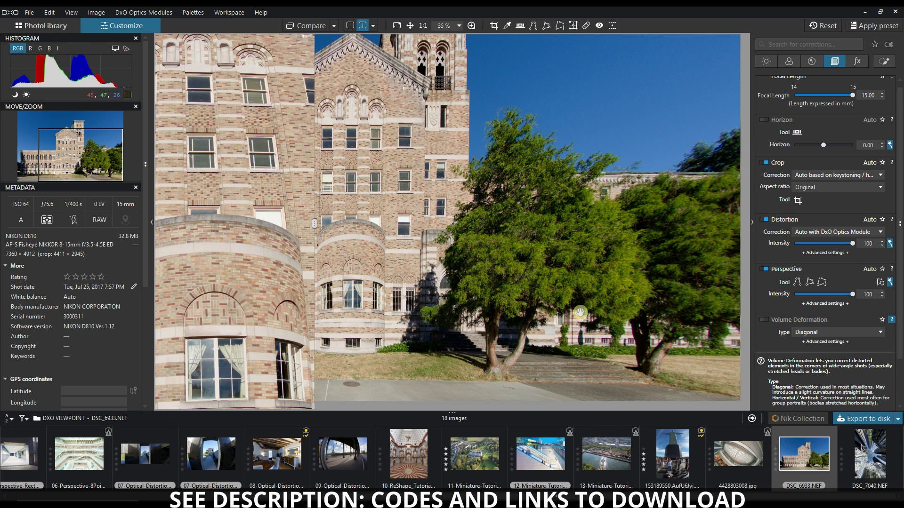
{"action": "left_click_drag", "start_coordinate": [253, 289], "coordinate": [378, 282]}
{"action": "double_click", "coordinate": [377, 229]}
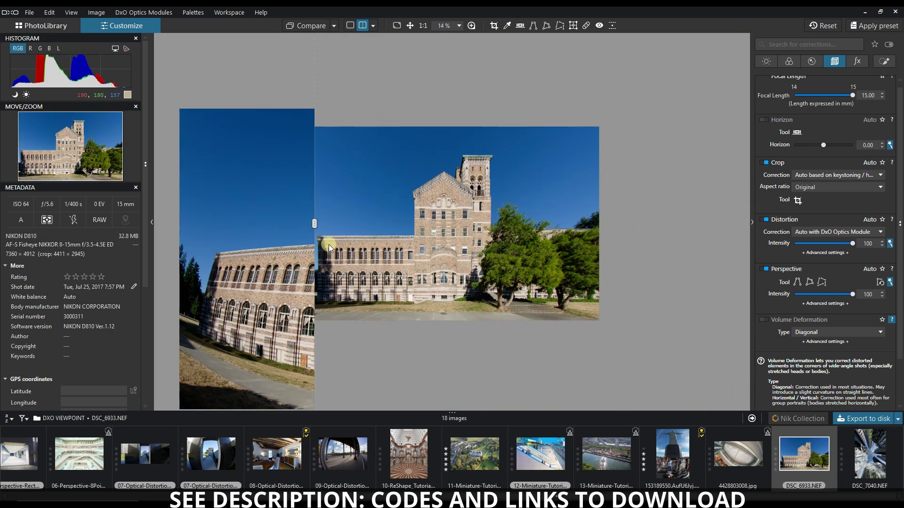
{"action": "left_click_drag", "start_coordinate": [314, 221], "coordinate": [463, 295]}
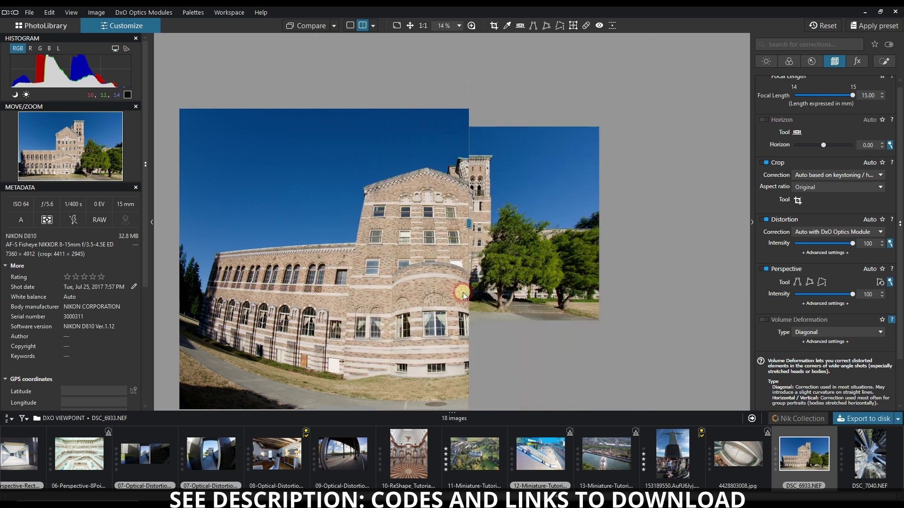
{"action": "left_click", "coordinate": [350, 26]}
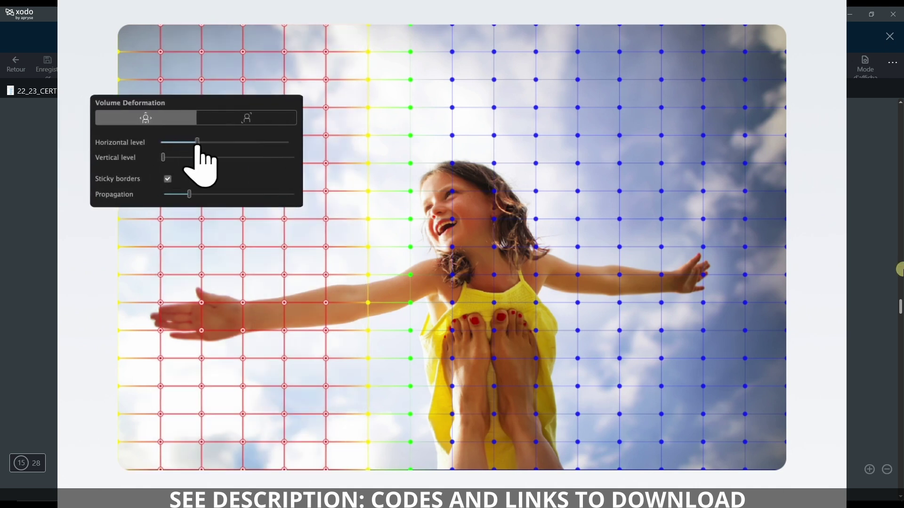
- Scroll the press deck PDF to page 16, the Propagation slider and Sticky Borders slide
{"action": "left_click_drag", "start_coordinate": [899, 271], "coordinate": [900, 321]}
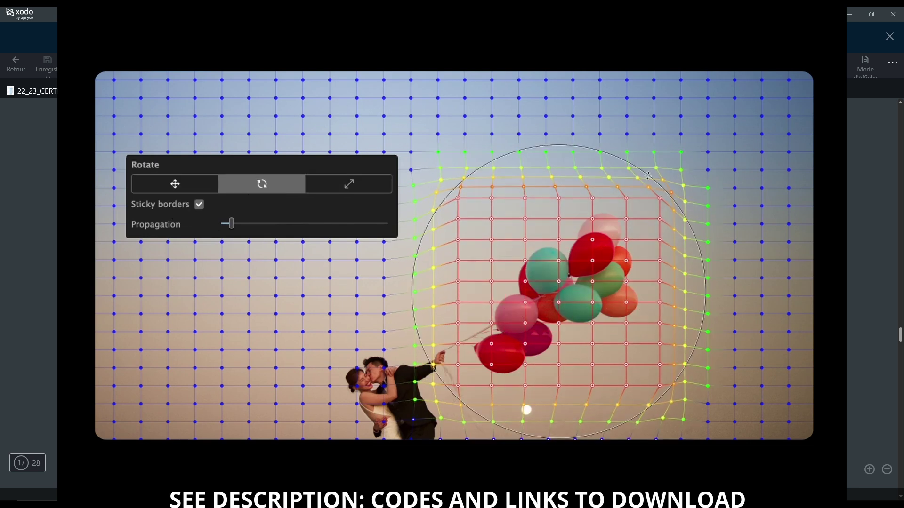
{"action": "left_click_drag", "start_coordinate": [900, 338], "coordinate": [900, 354]}
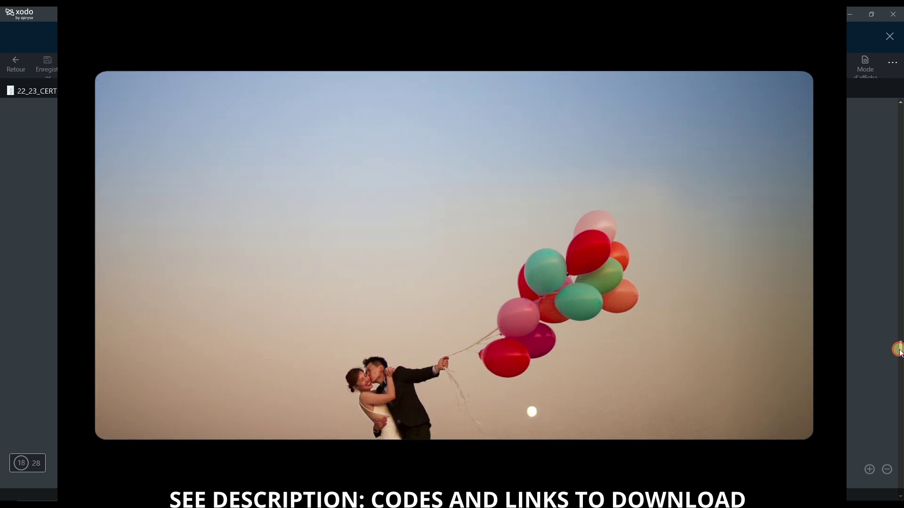
{"action": "left_click_drag", "start_coordinate": [900, 352], "coordinate": [900, 364]}
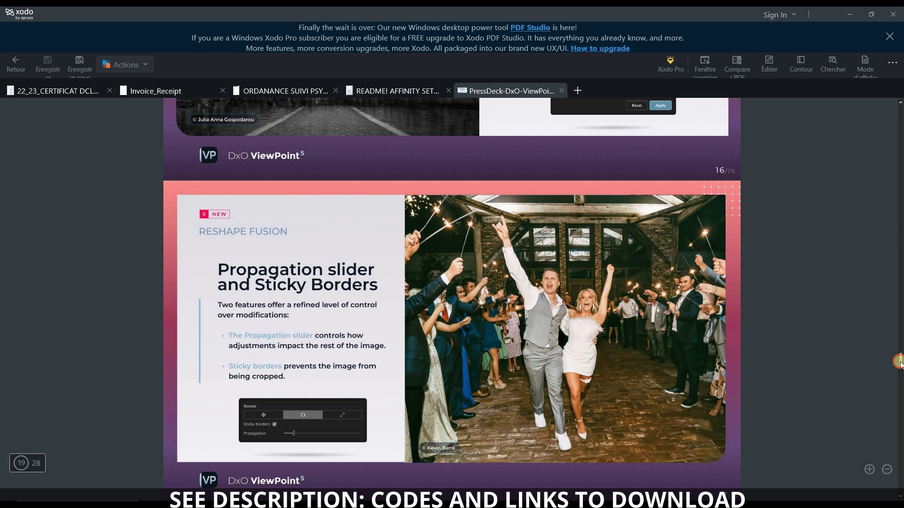
{"action": "mouse_move", "coordinate": [900, 364]}
{"action": "left_mouse_down"}
{"action": "mouse_move", "coordinate": [900, 378]}
{"action": "mouse_move", "coordinate": [900, 363]}
{"action": "left_mouse_up"}
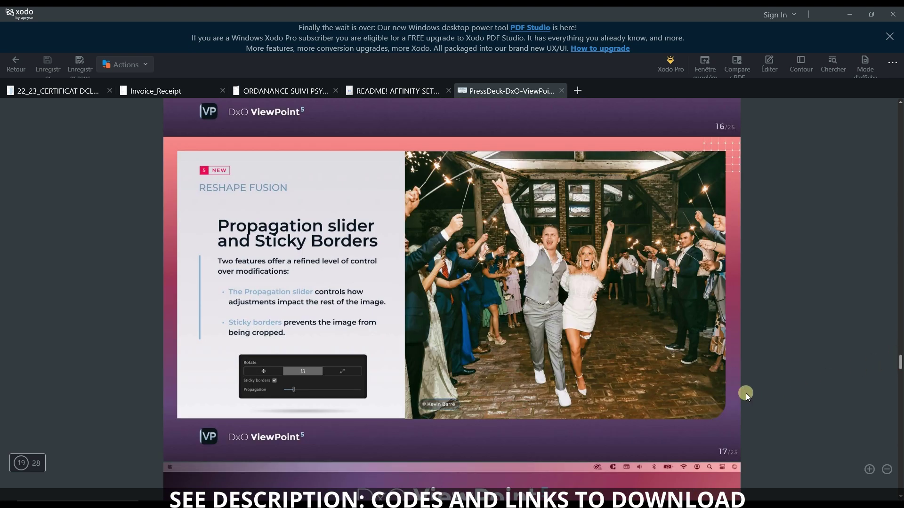